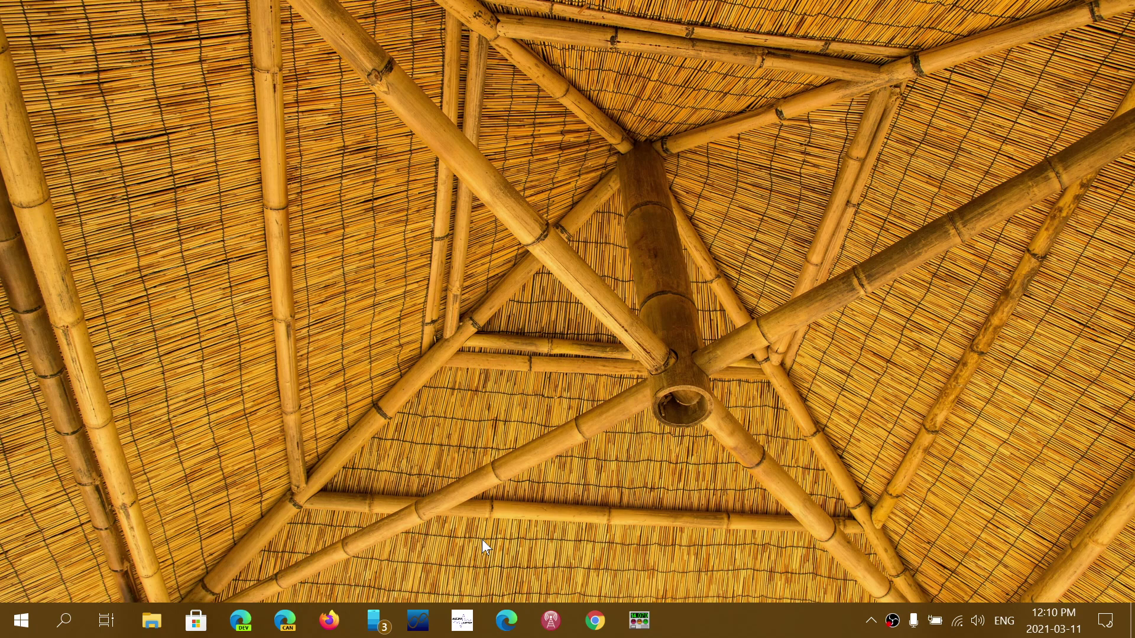
Step: Go through Update & Security and View update history to reach the Installed Updates list
left_click(1105, 622)
left_click(1084, 381)
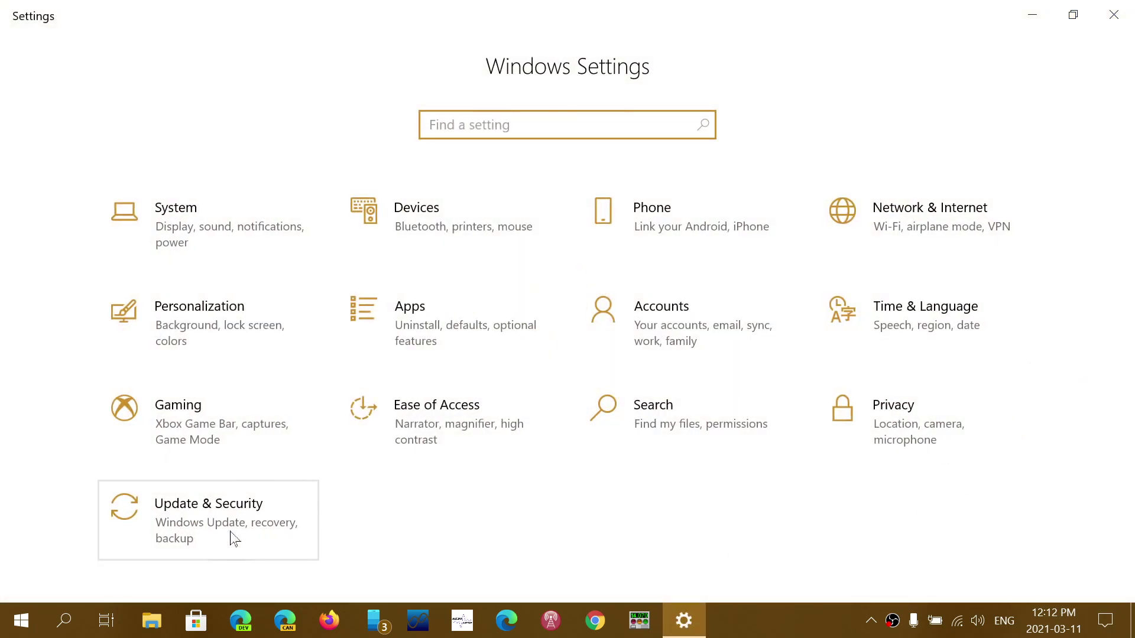
left_click(230, 537)
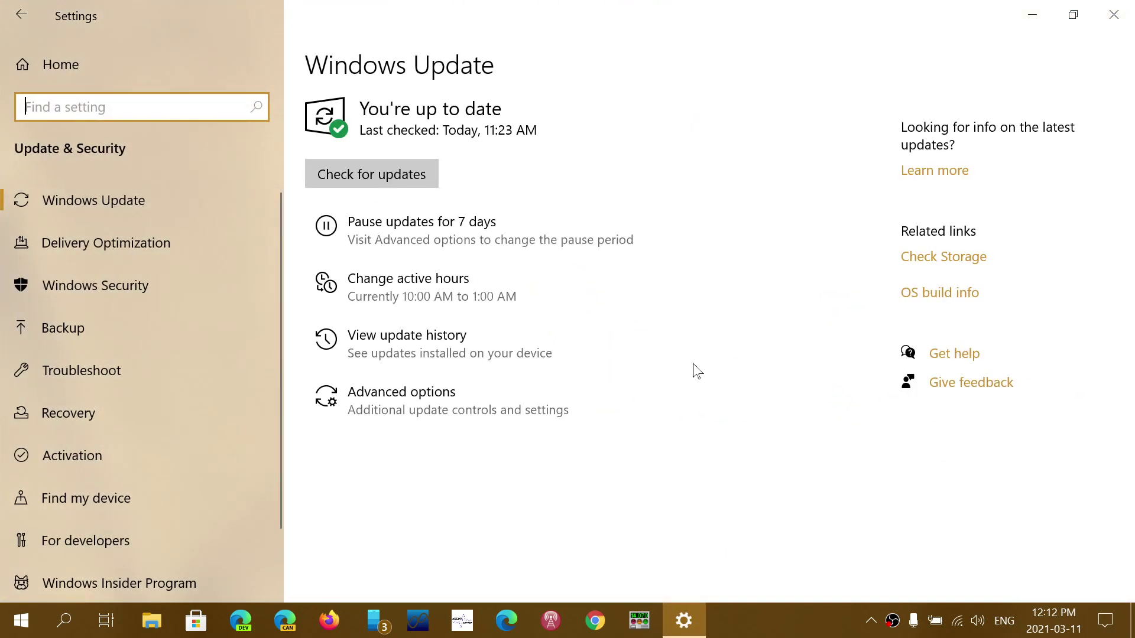
left_click(449, 347)
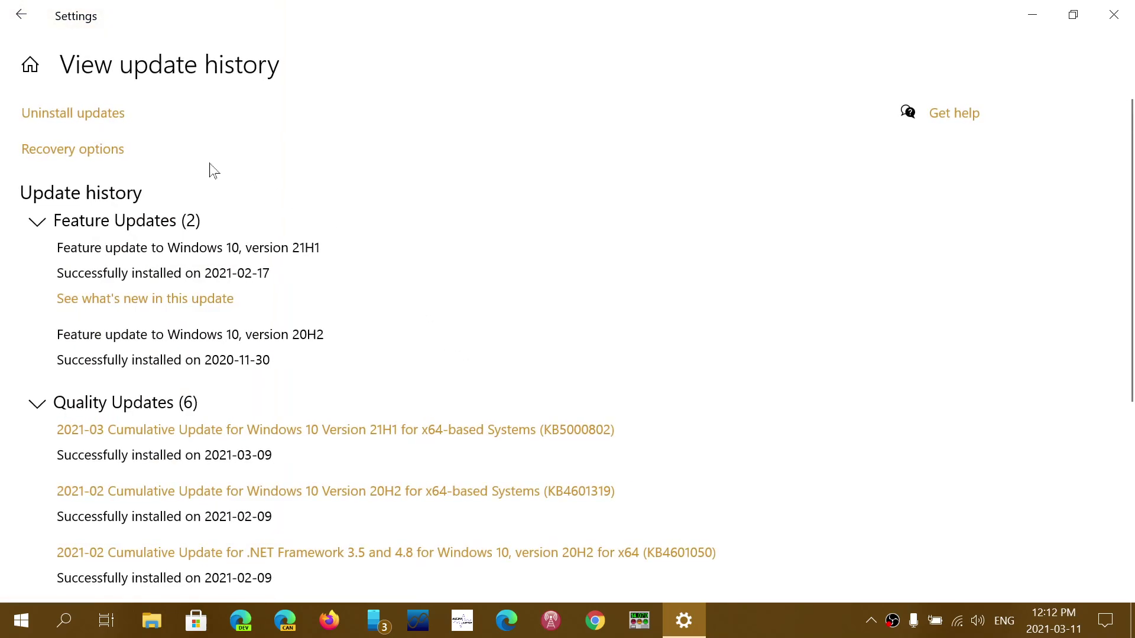
left_click(98, 114)
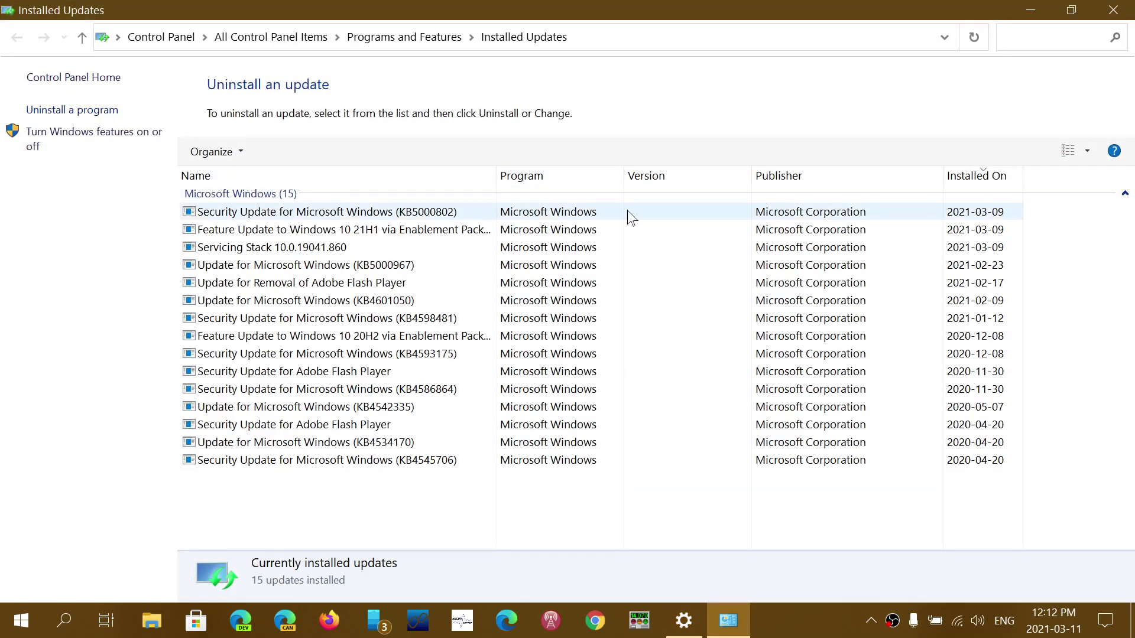
Step: Select the Security Update (KB5000802) entry, then close the Installed Updates window
left_click(636, 214)
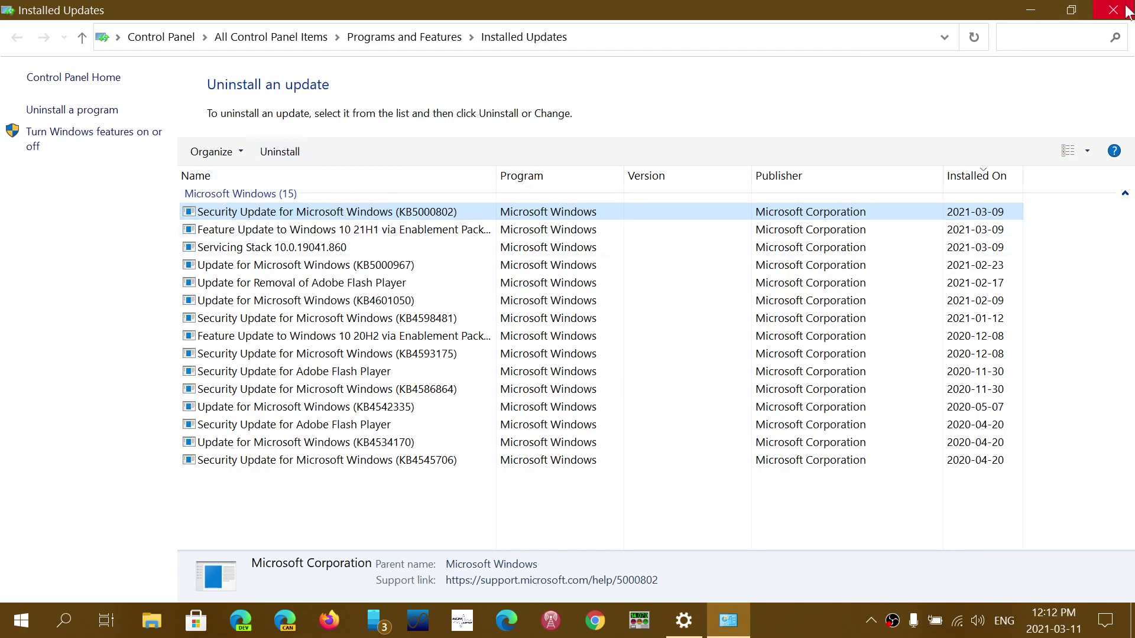
left_click(1126, 13)
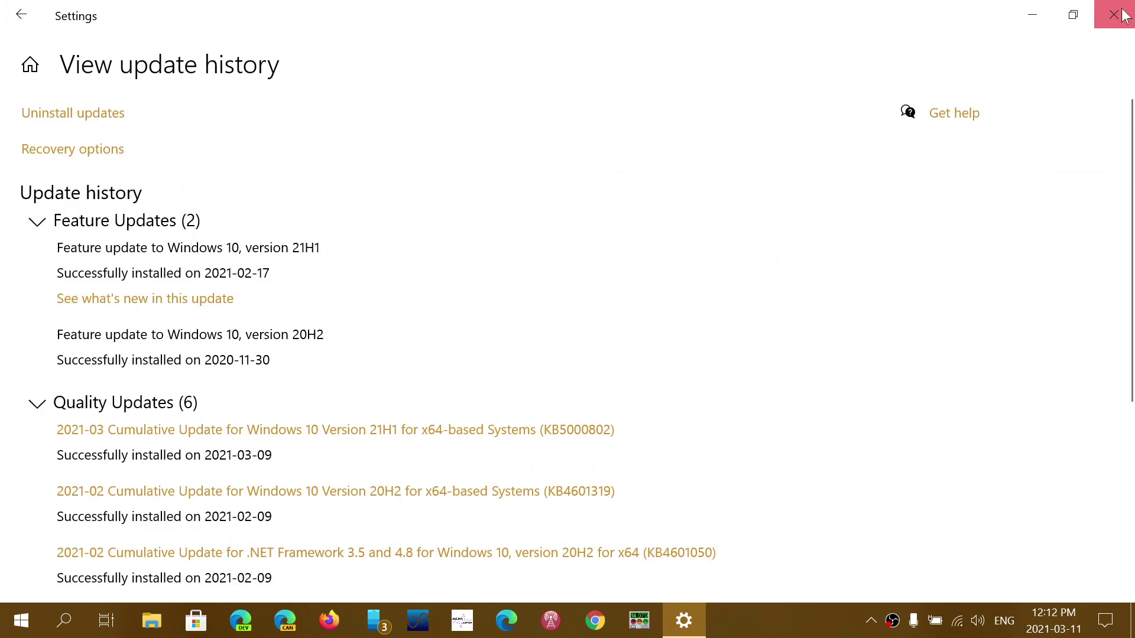
Step: Close Settings and reopen it at Update & Security's Advanced options page
left_click(1125, 15)
left_click(1107, 620)
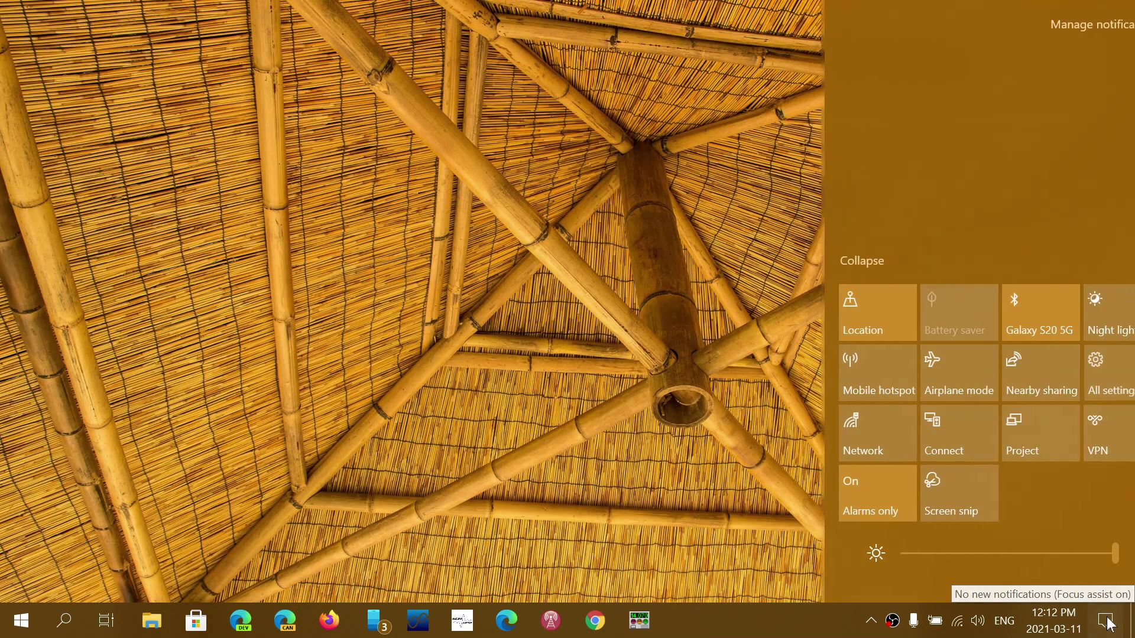
left_click(1080, 373)
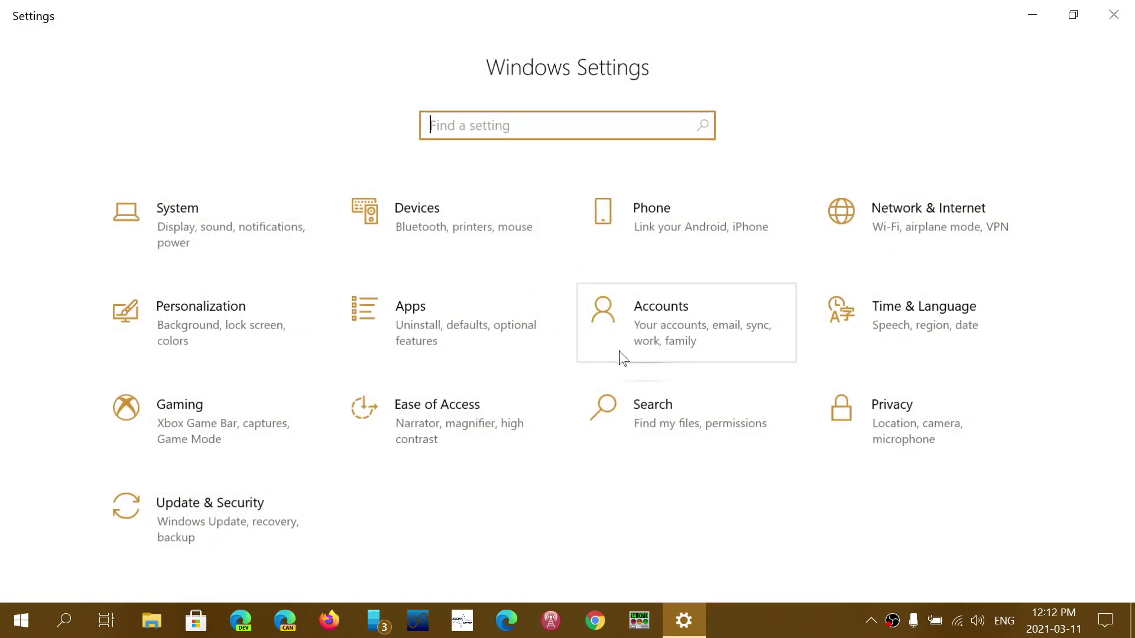
left_click(231, 522)
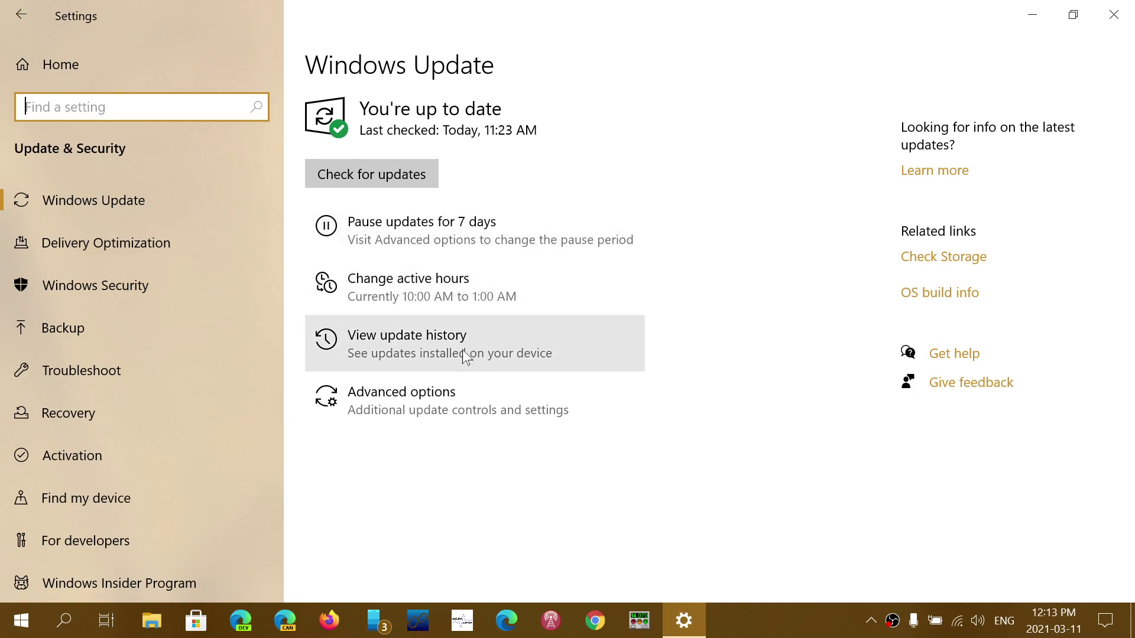
left_click(462, 395)
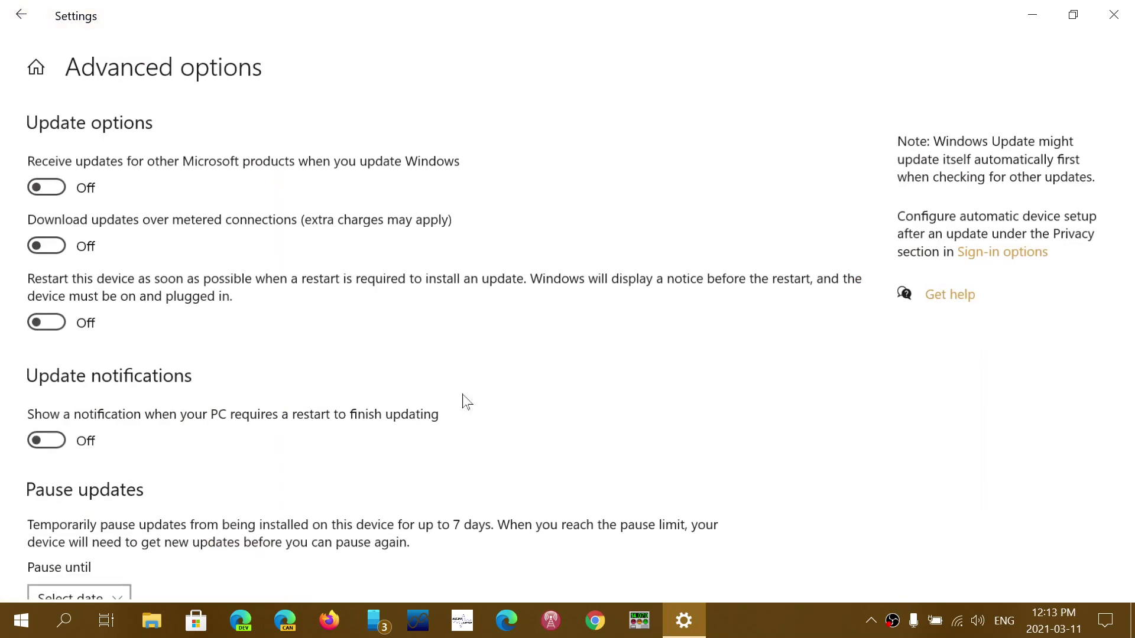
Step: Look at the Pause until date list and dismiss it without picking a date
scroll(178, 444, "down", 2)
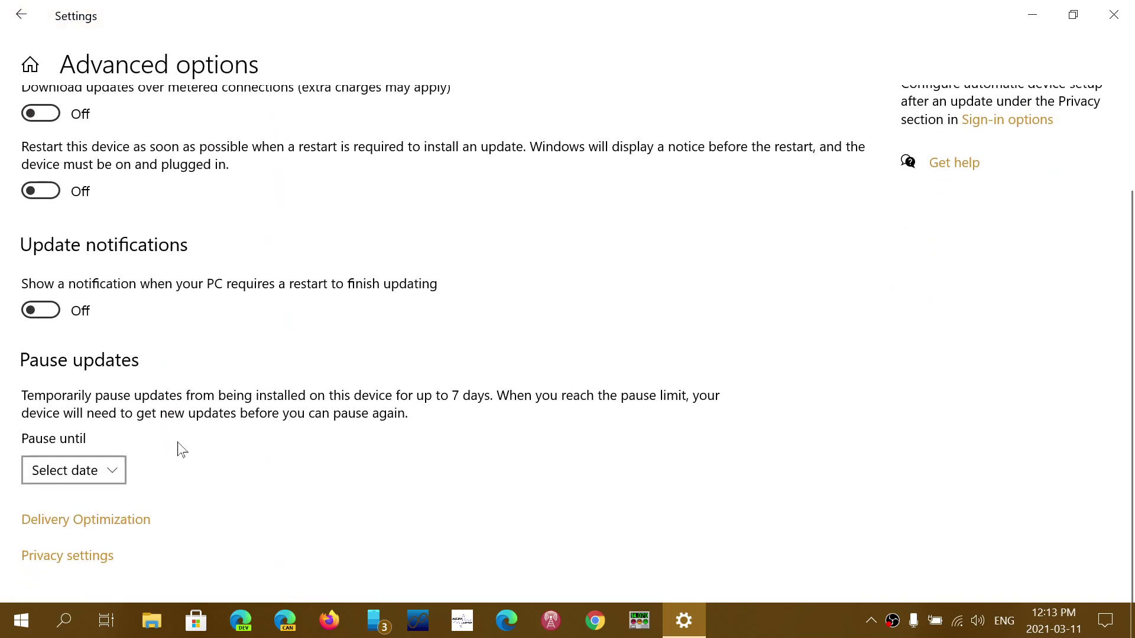
left_click(102, 473)
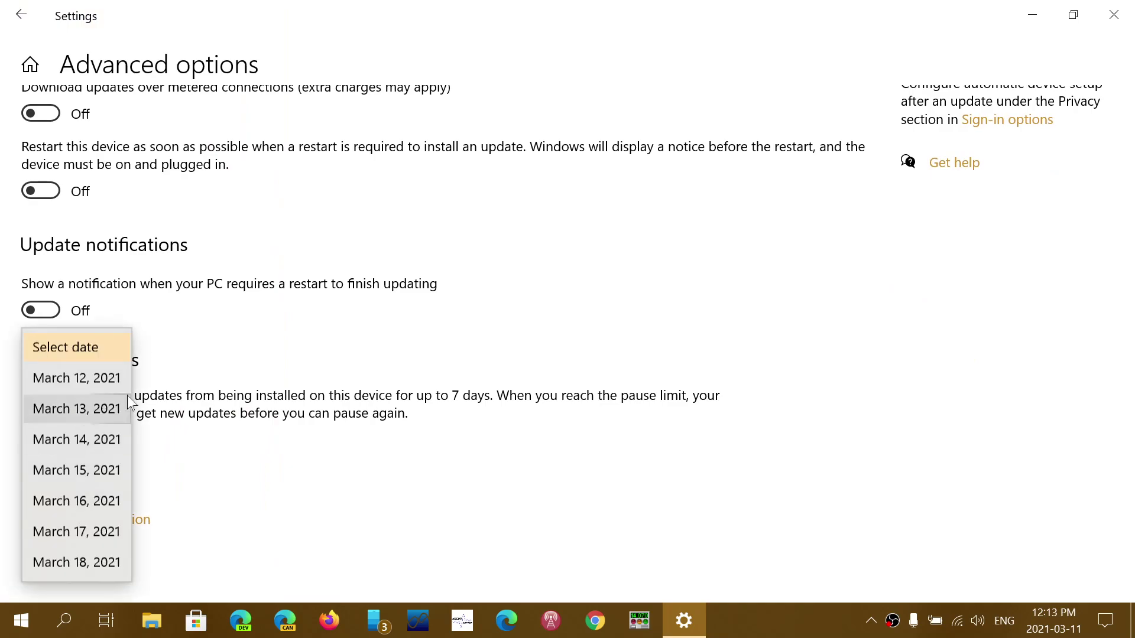
left_click(312, 519)
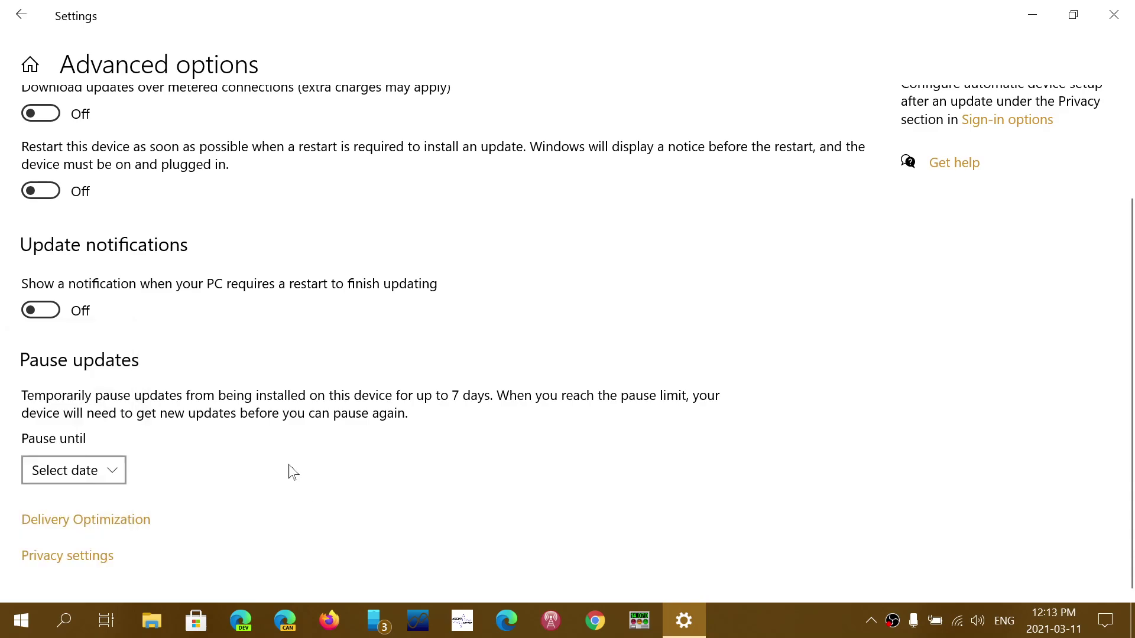
scroll(317, 327, "up", 2)
scroll(317, 326, "up", 1)
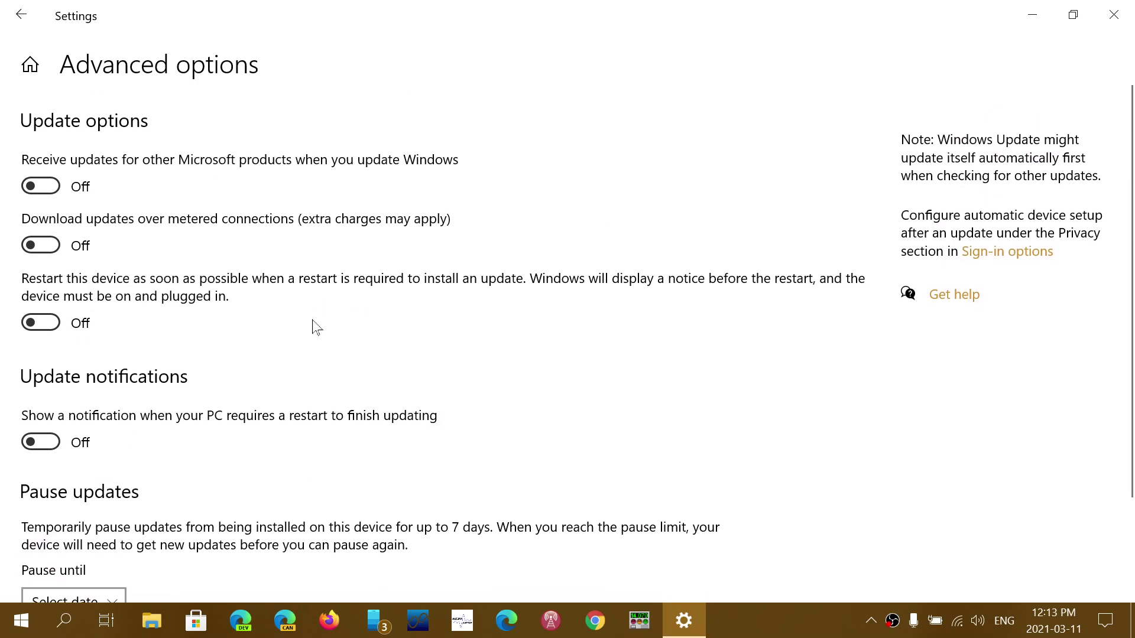
scroll(315, 327, "down", 3)
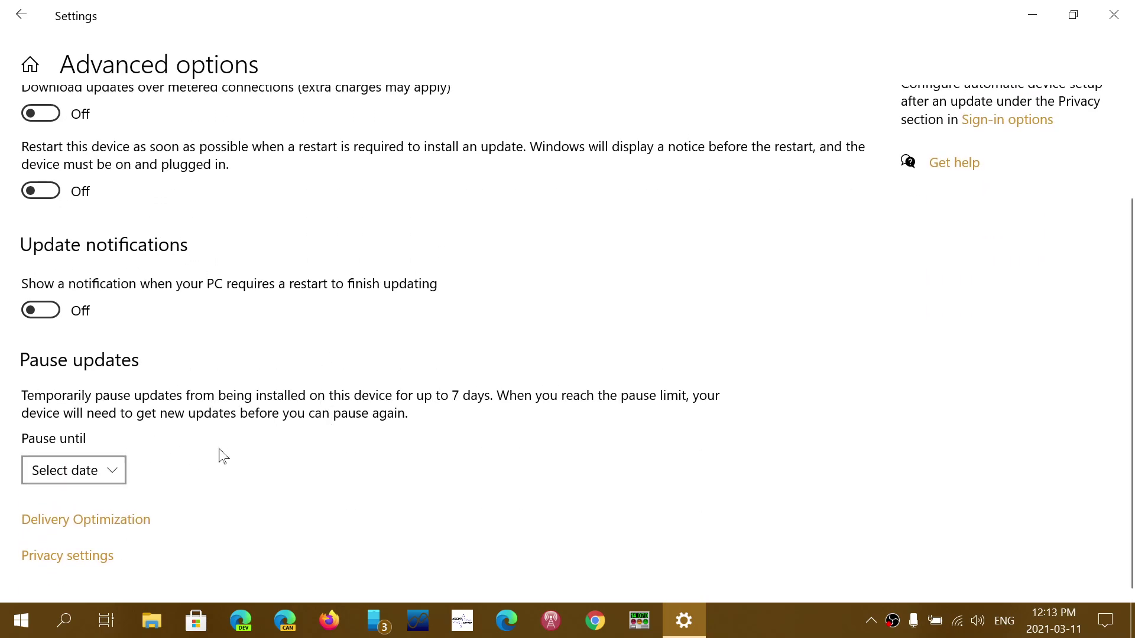
scroll(348, 486, "up", 3)
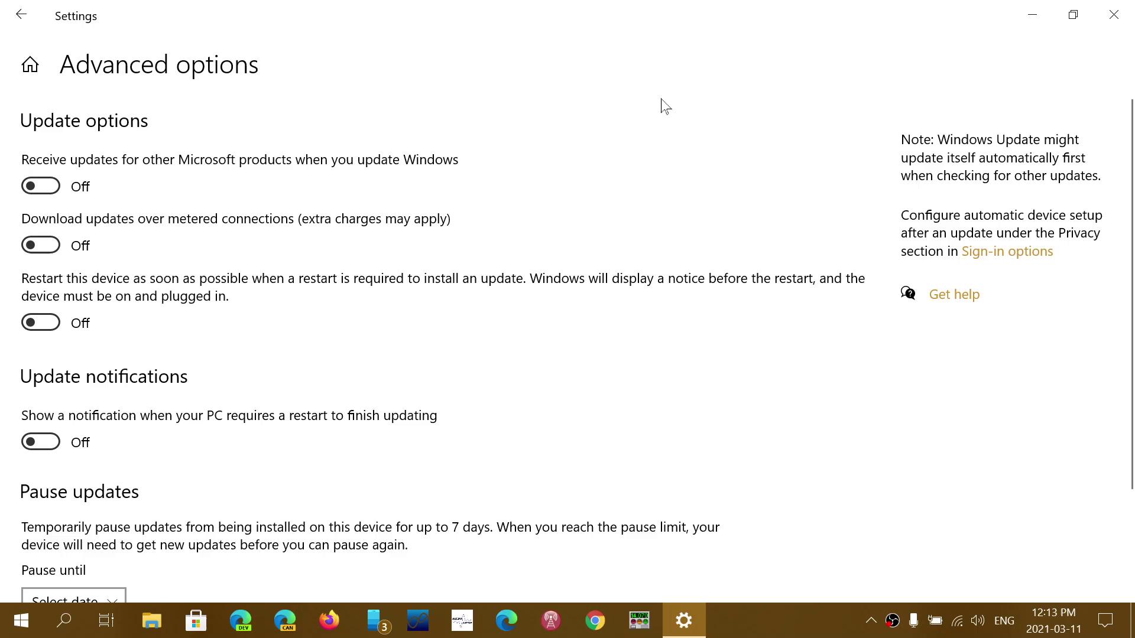
Step: Close the Settings window to return to the empty desktop
left_click(1117, 10)
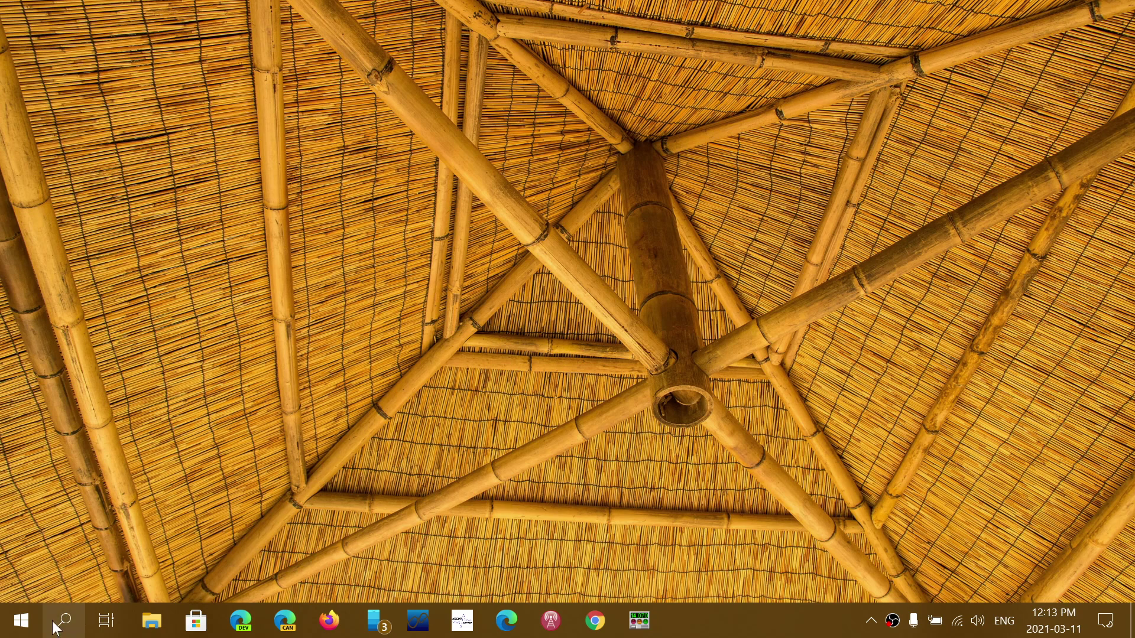
right_click(21, 623)
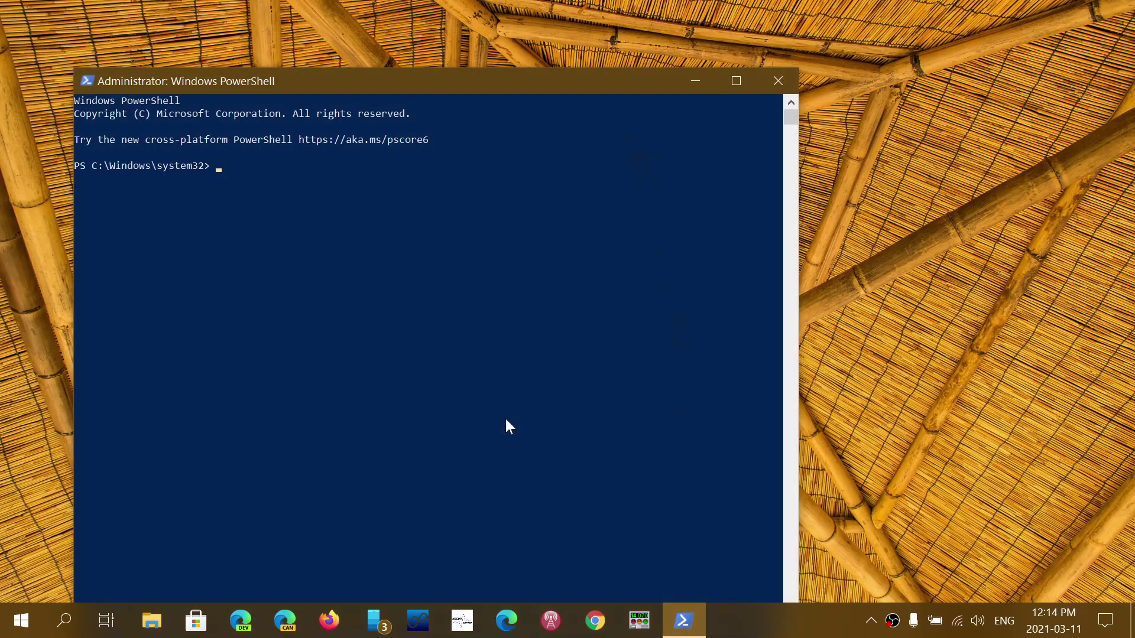
type("wusa")
type("/uninstall")
type("/kb:50008")
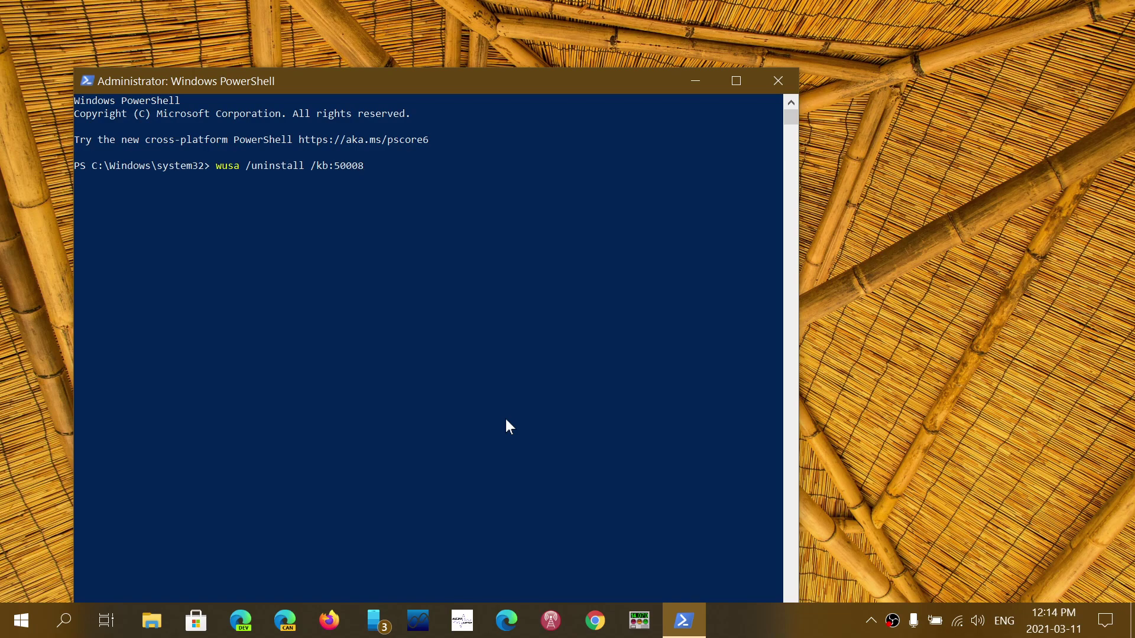
type("02")
left_click(778, 81)
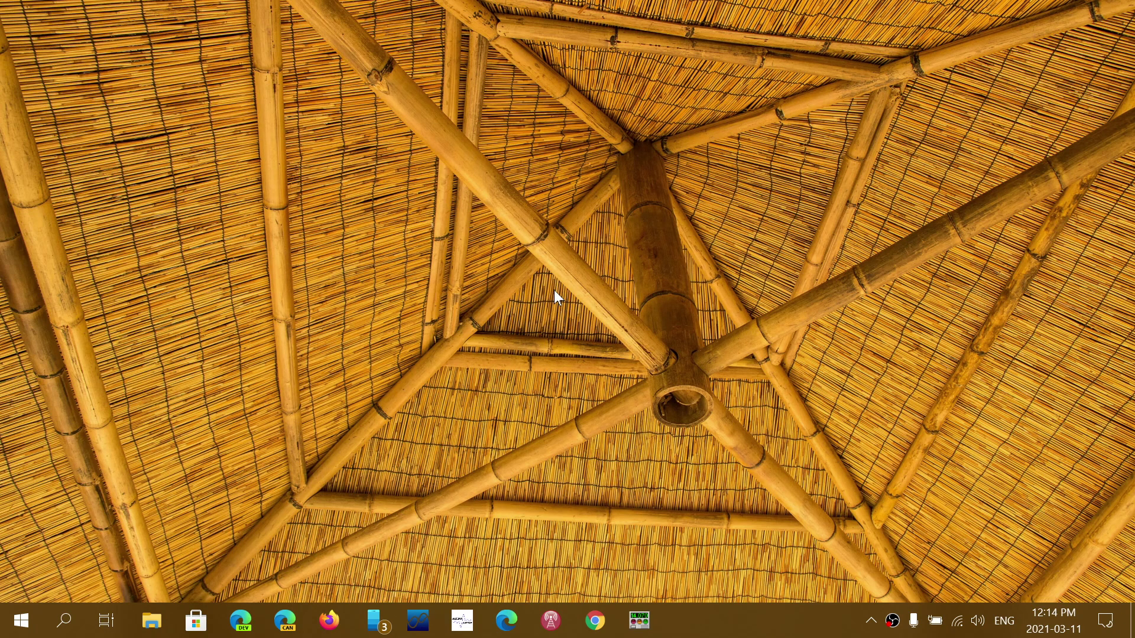
Step: Reopen Installed Updates through Settings' Update & Security and View update history
left_click(1105, 621)
left_click(1088, 374)
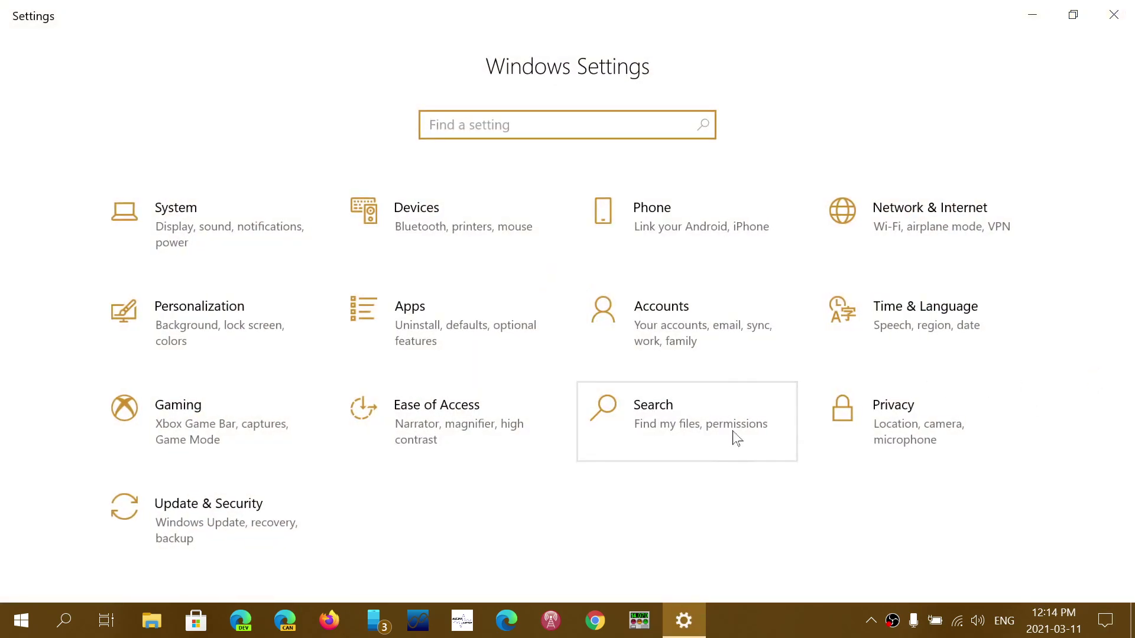
left_click(216, 528)
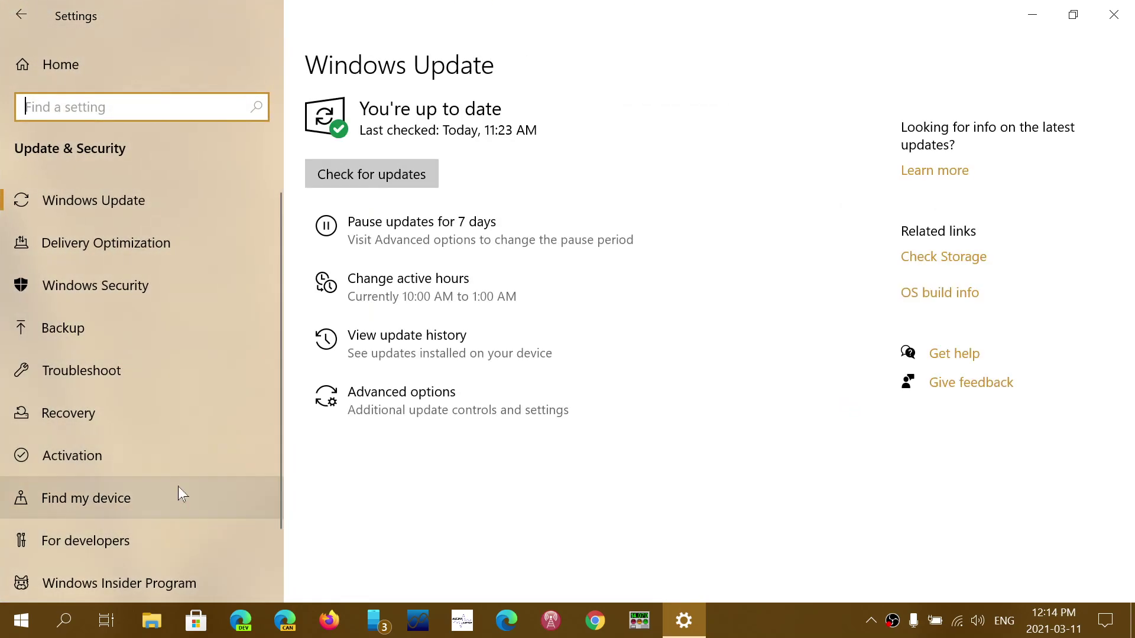
left_click(413, 339)
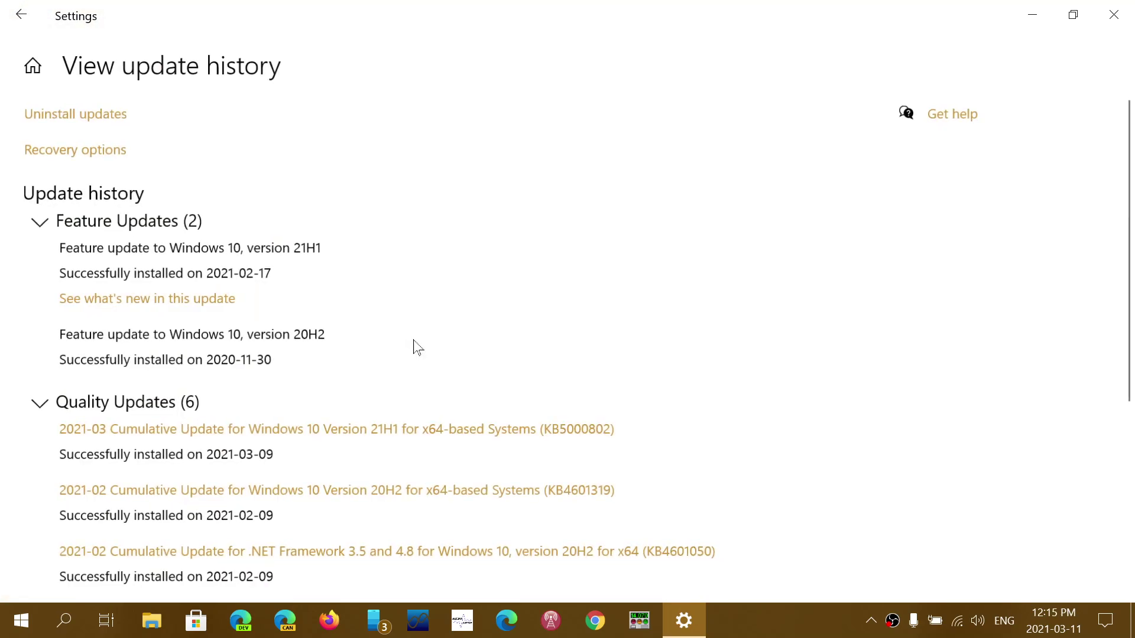
left_click(62, 115)
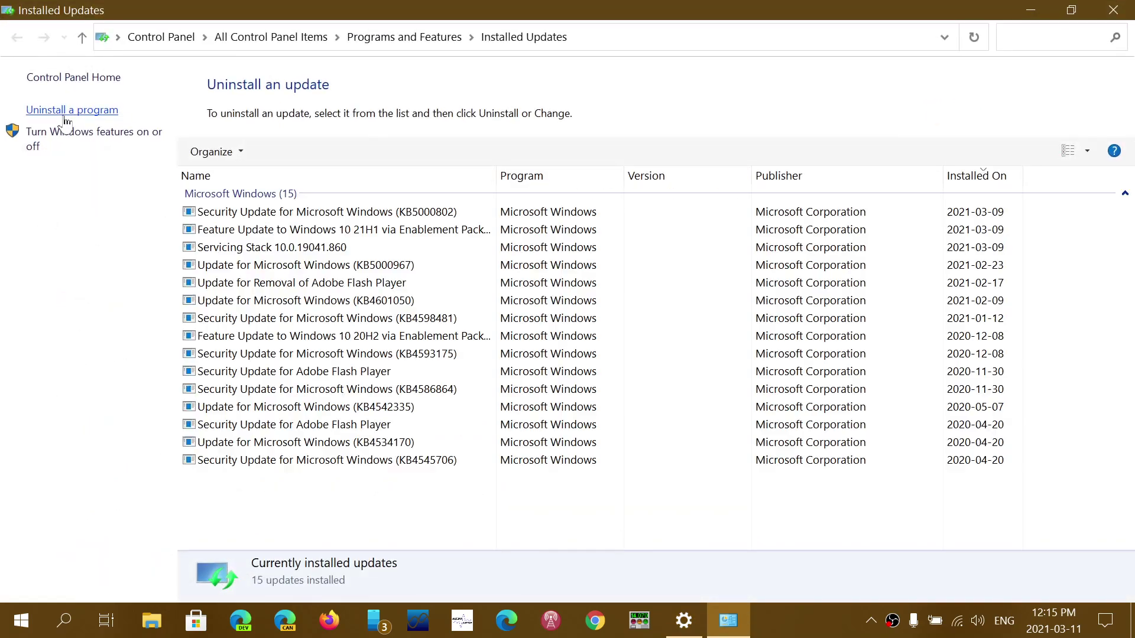
Step: Select the KB5000802 update, then close both Installed Updates and Settings
left_click(318, 217)
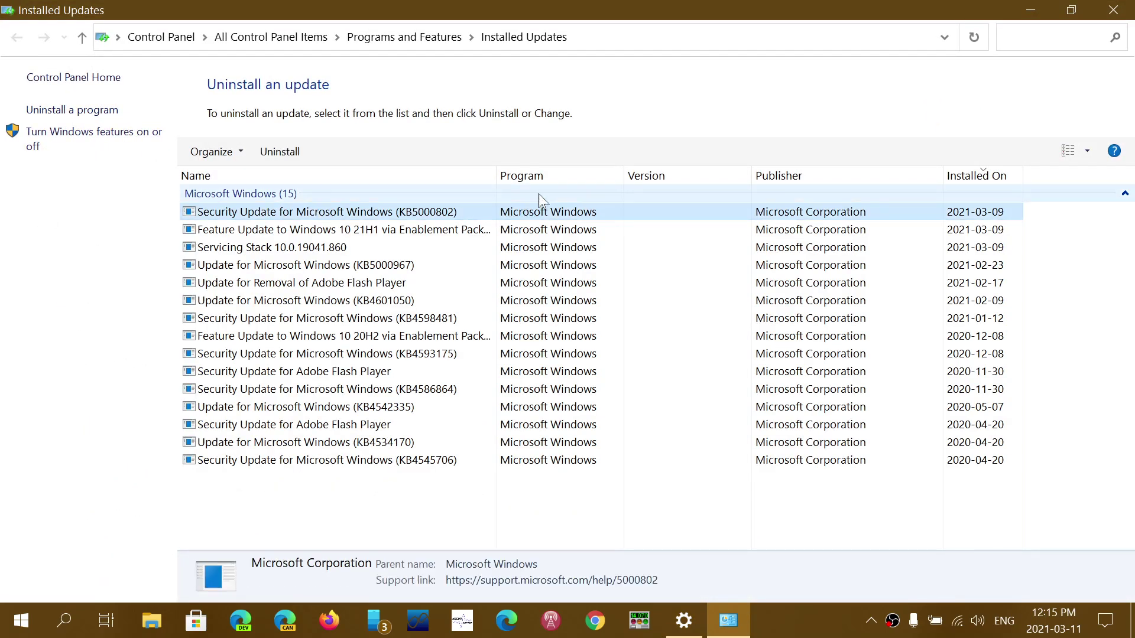
left_click(1113, 9)
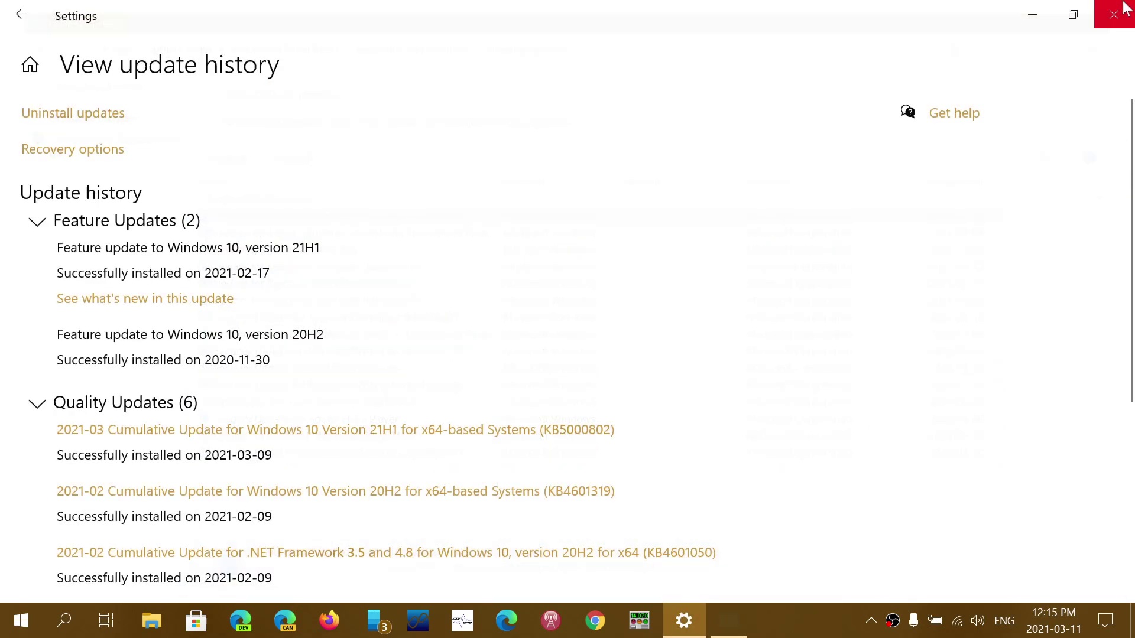
left_click(1111, 16)
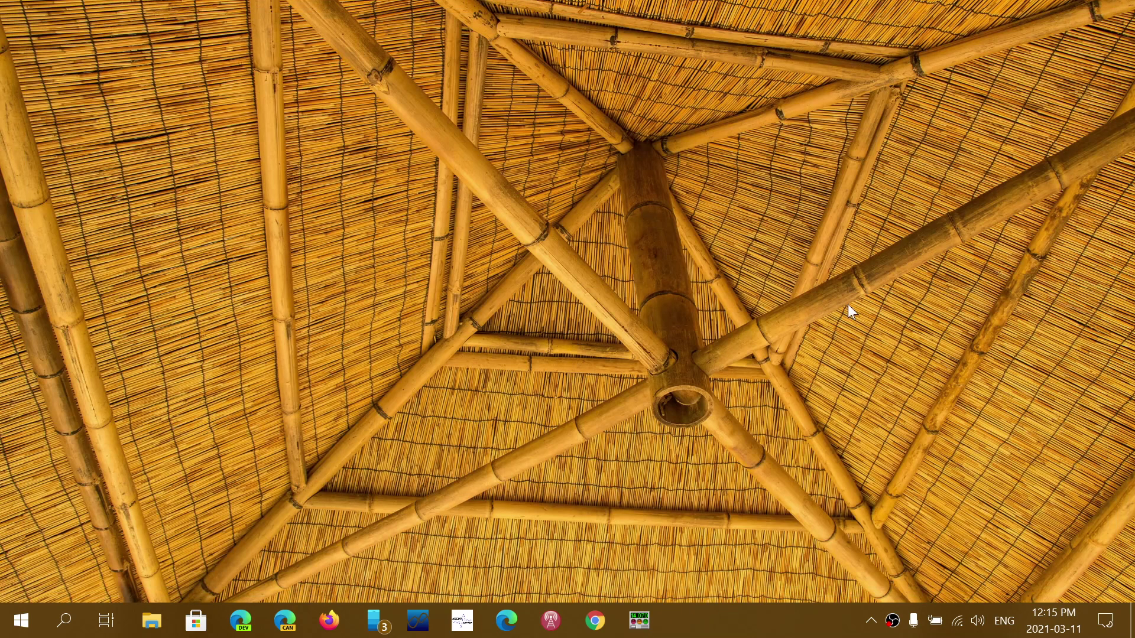